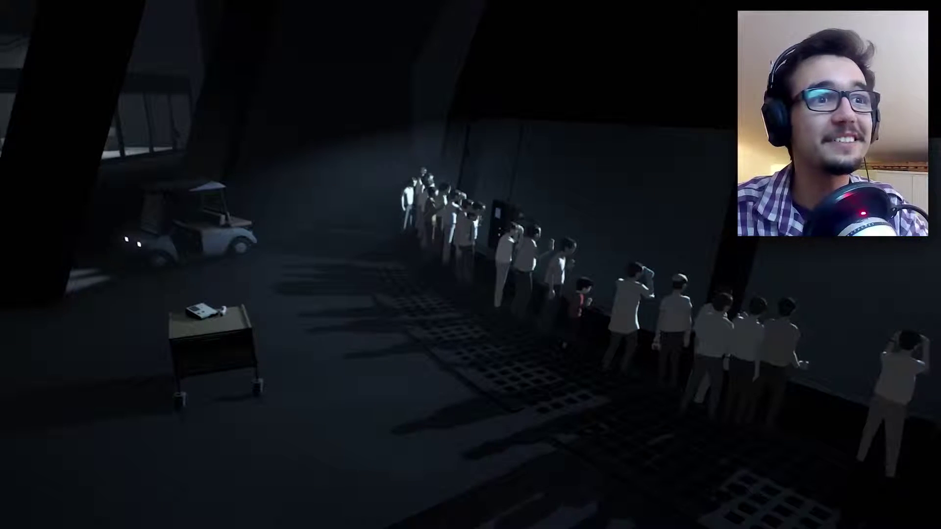
key("Left")
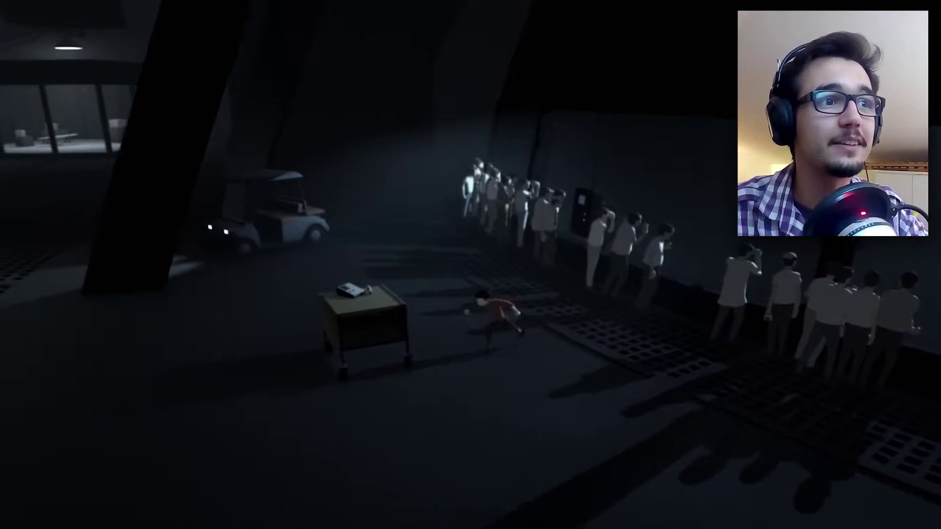
key("Right")
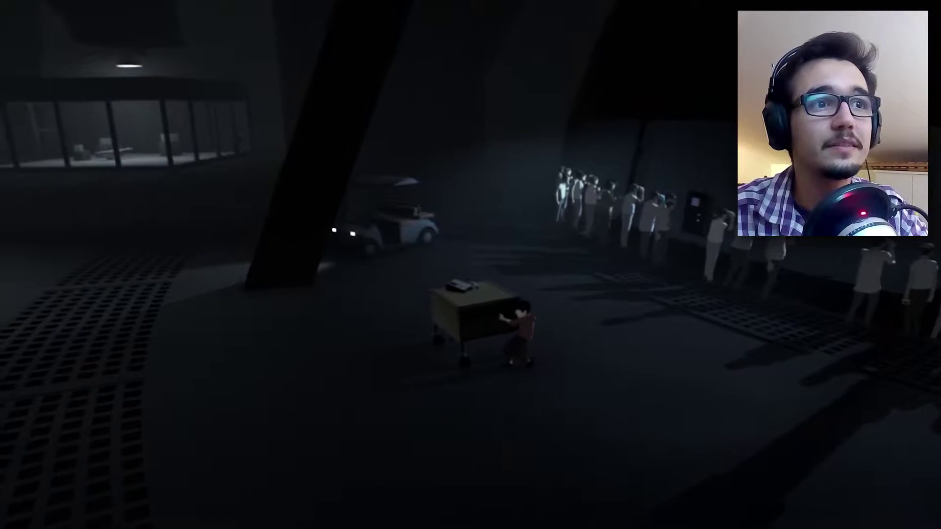
key("Right")
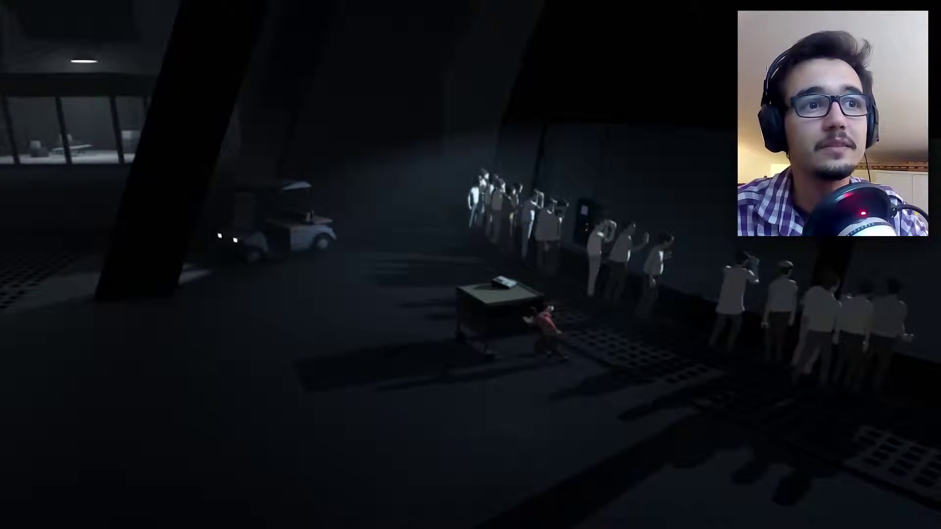
key("Left")
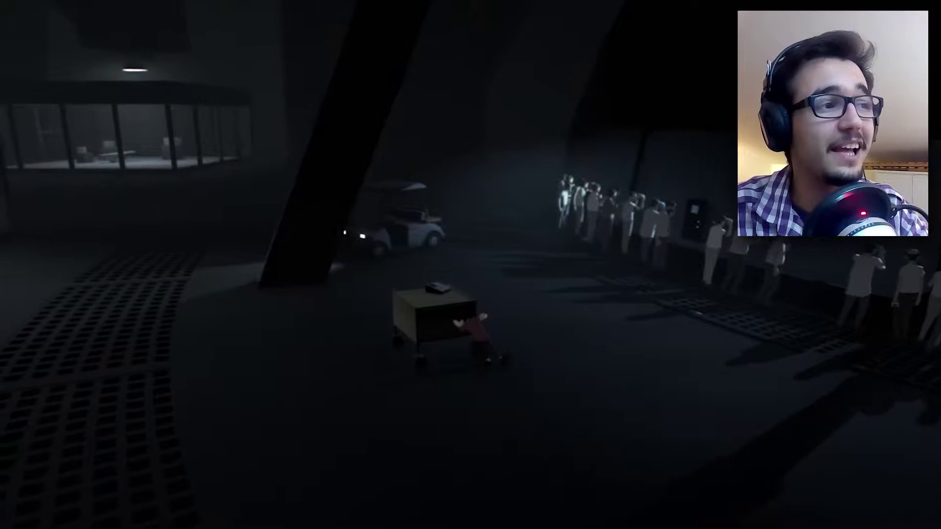
key("Left")
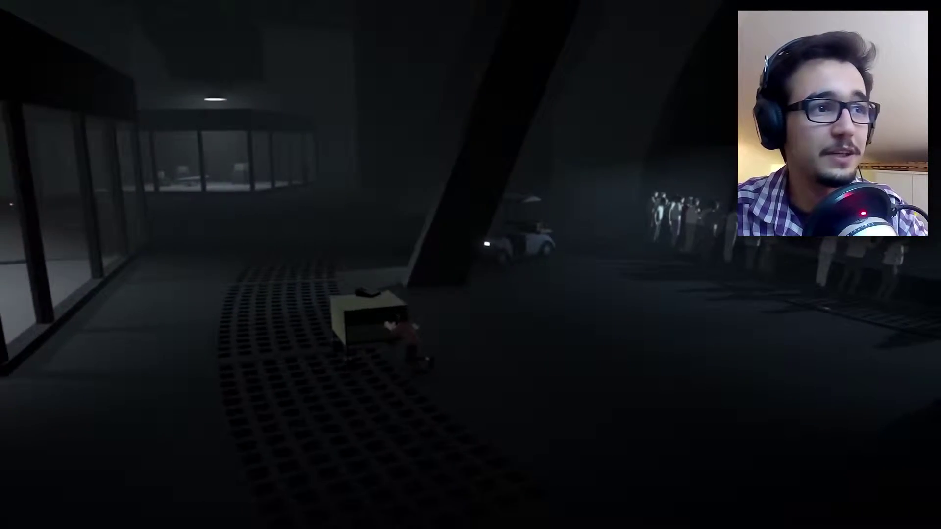
key("Left")
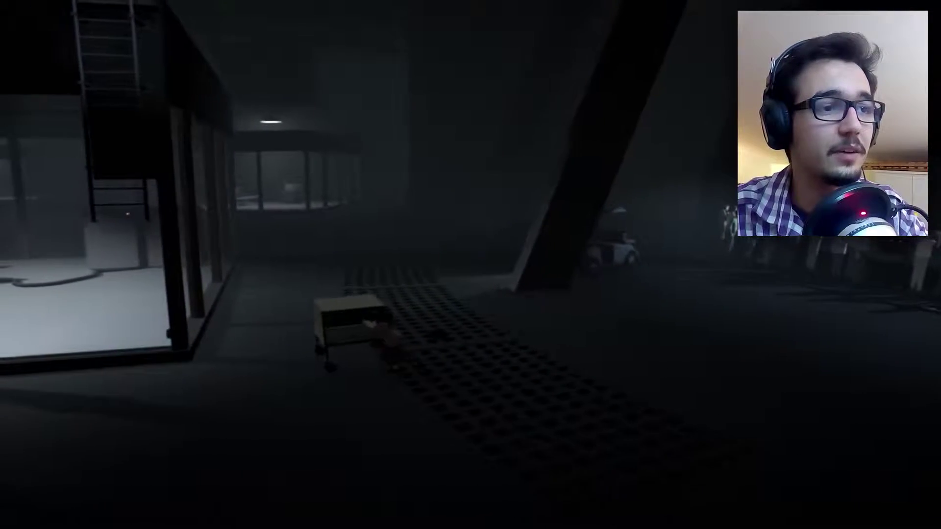
key("Left")
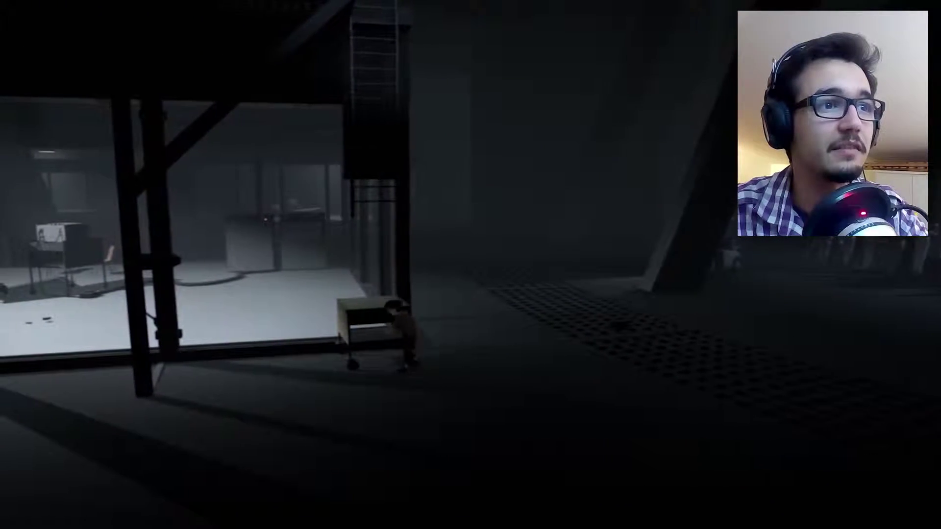
key("Up")
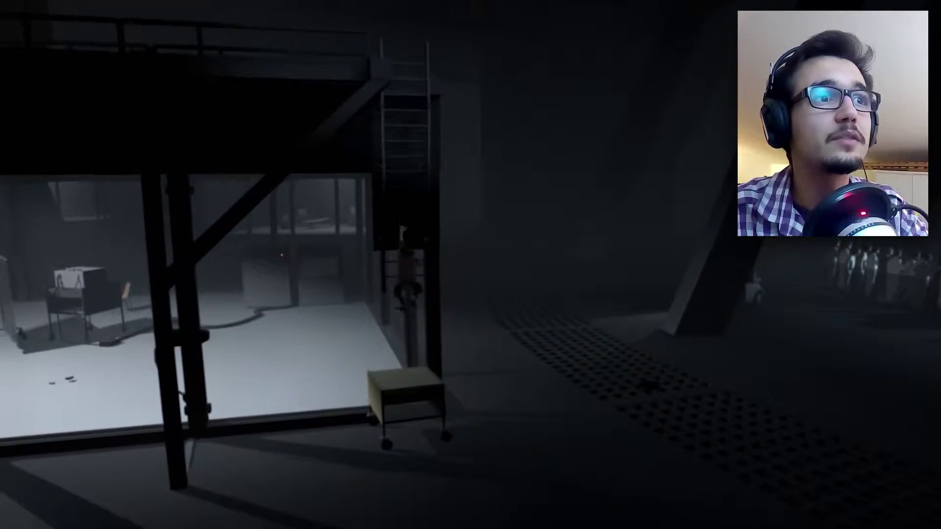
key("Up")
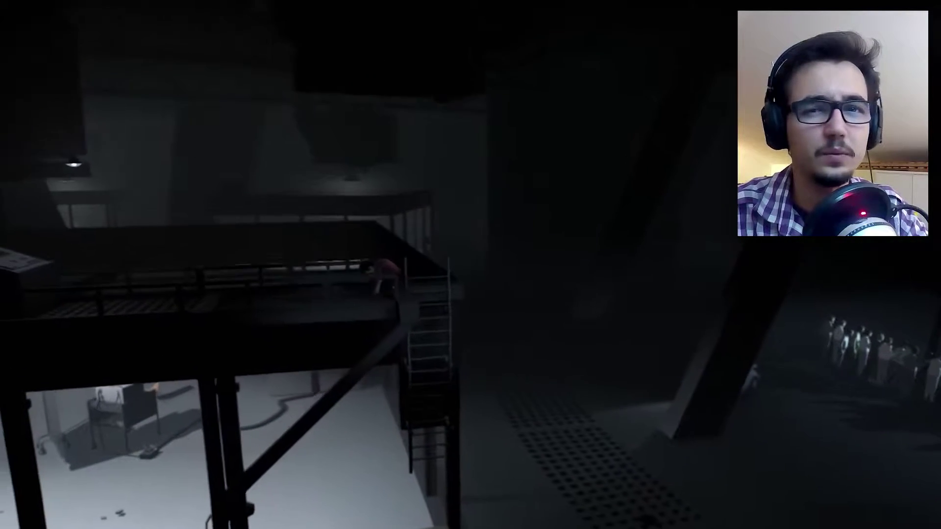
key("Left")
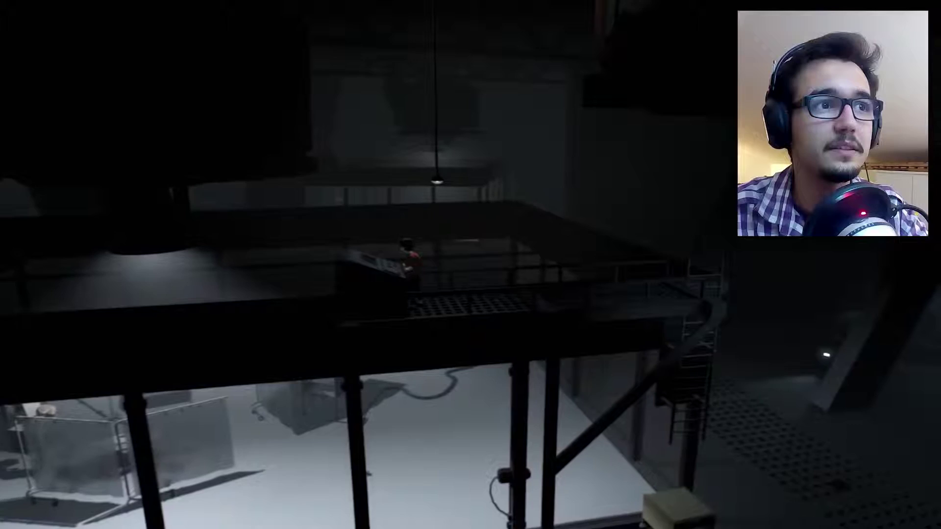
key("Right")
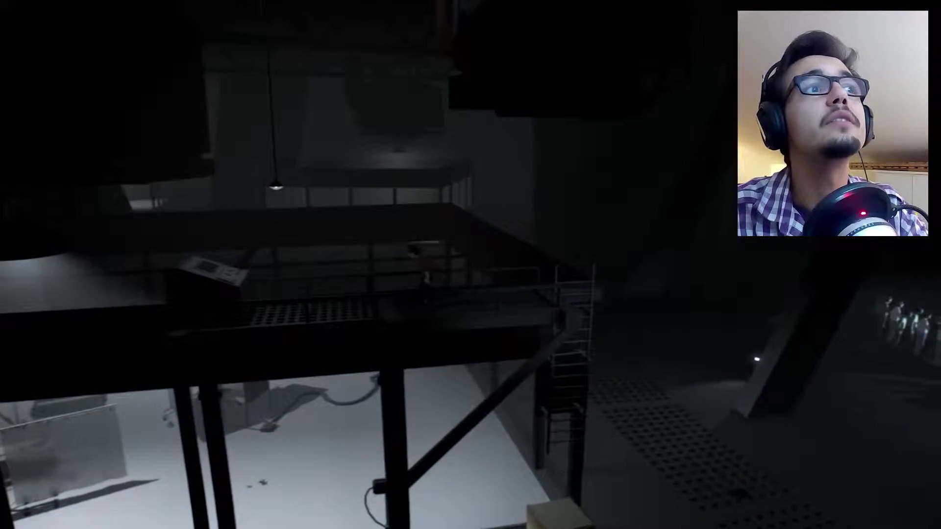
key("Left")
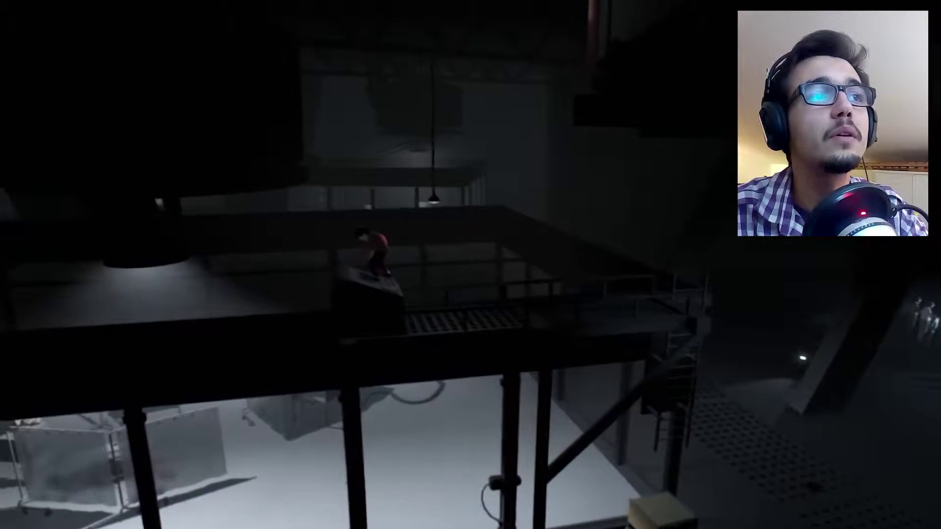
key("Right")
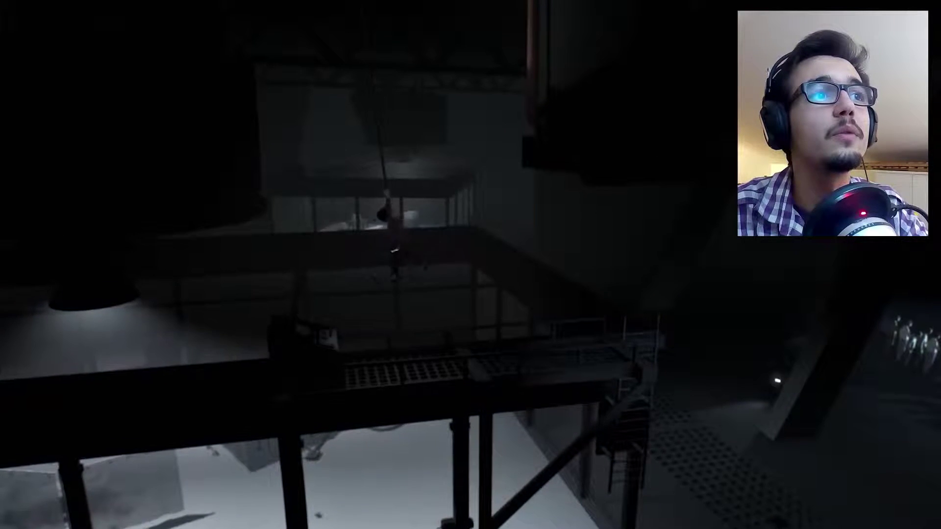
key("Down")
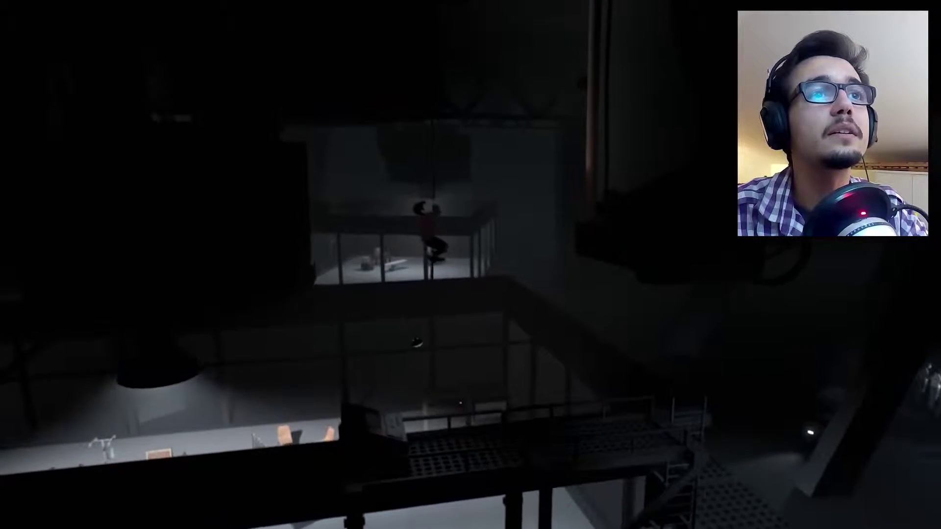
key("Up")
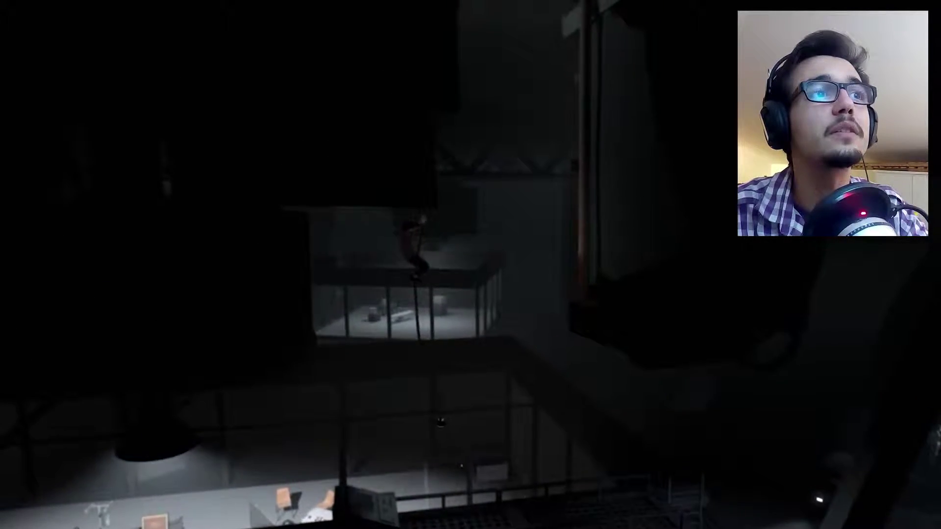
key("Down")
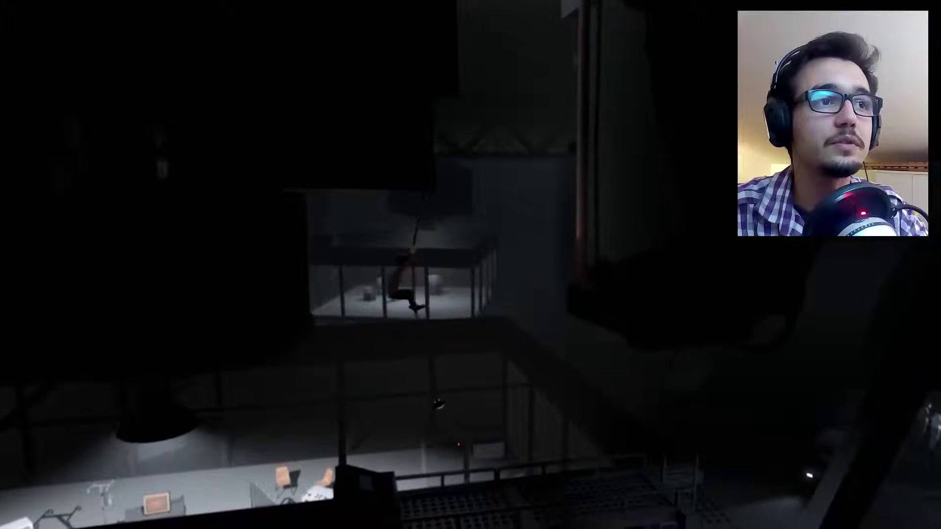
key("Right")
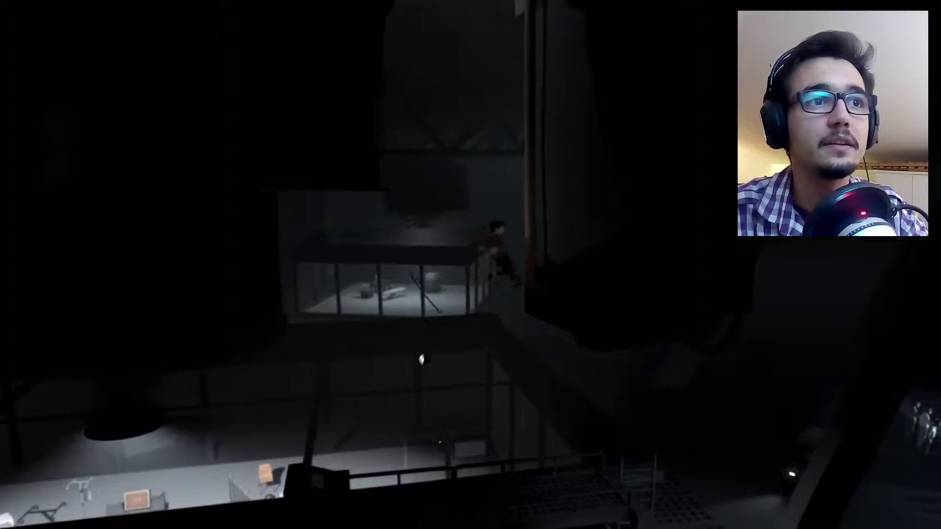
key("Up")
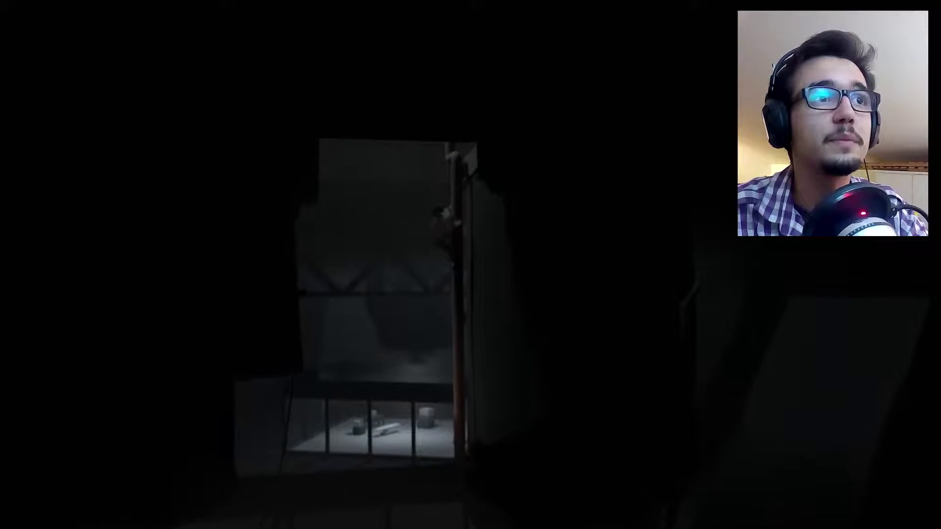
key("Up")
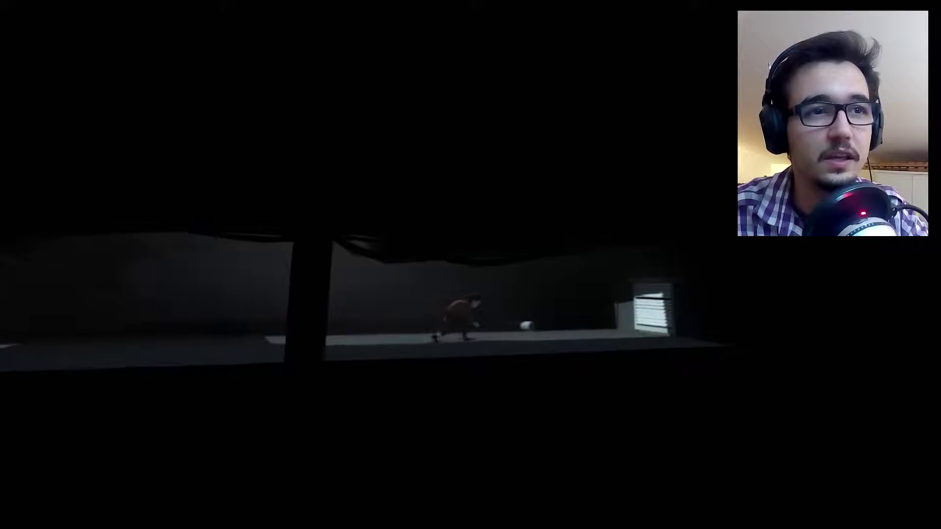
key("Right")
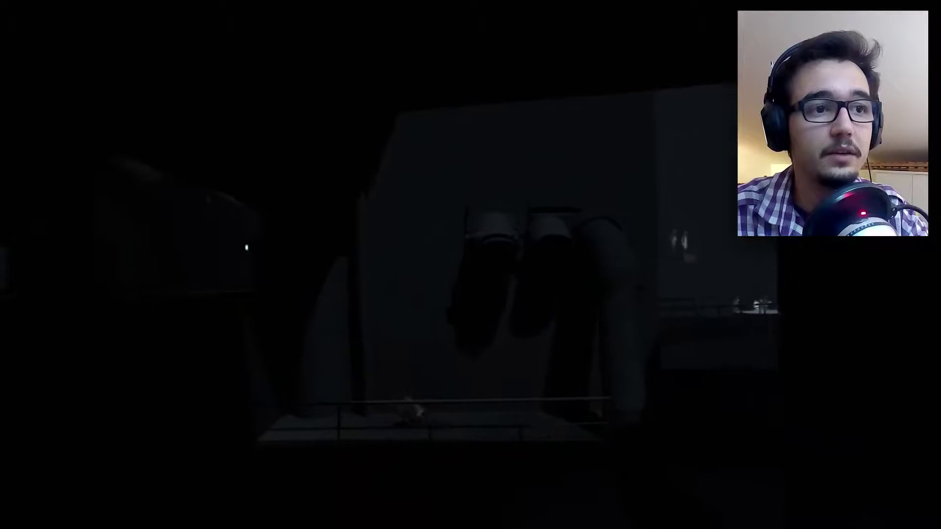
key("Right")
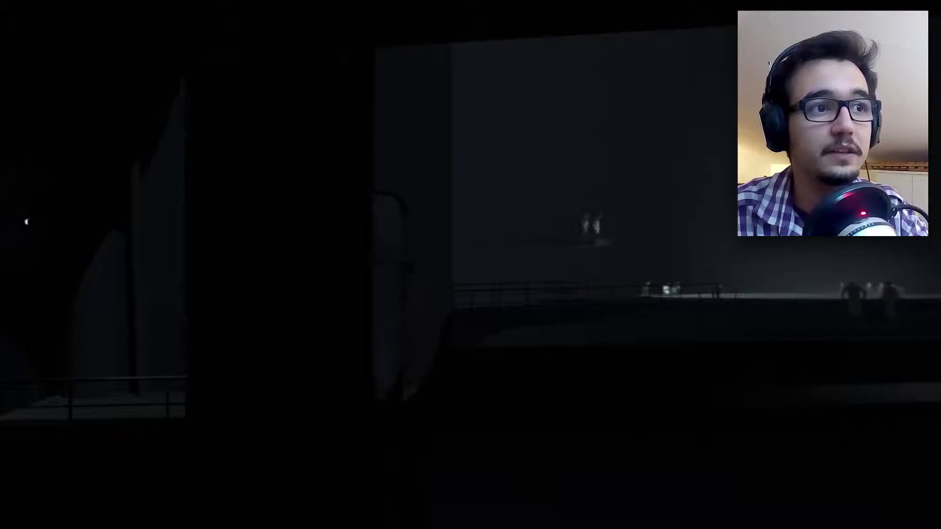